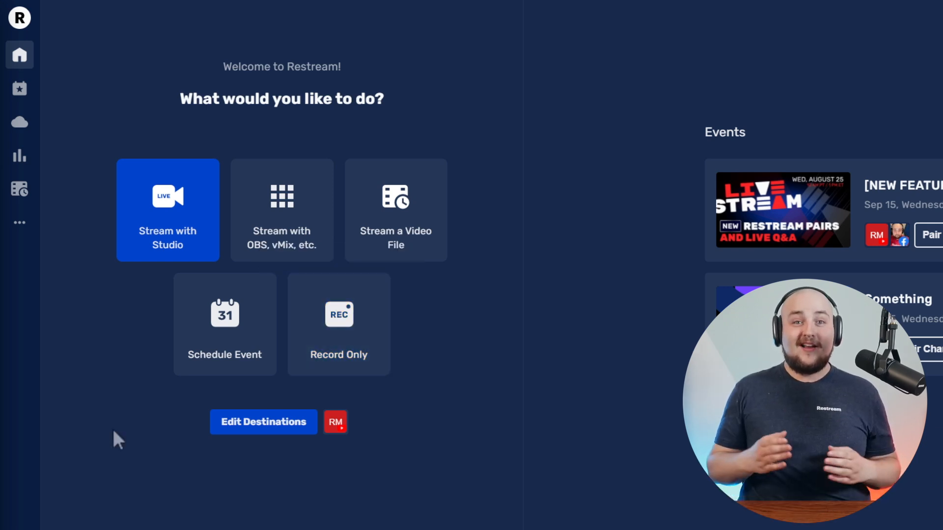
# - Schedule a new Stream with Studio event and move on to adding destination channels
pyautogui.click(190, 322)
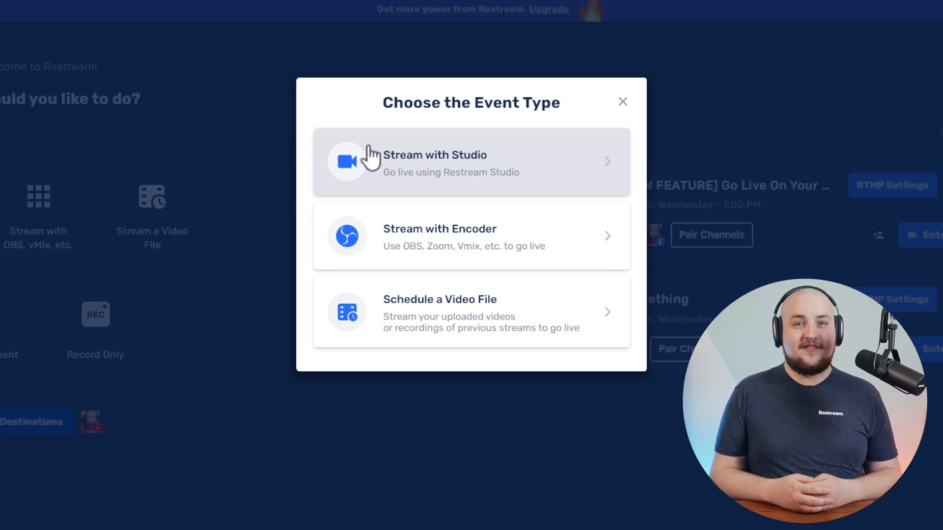
pyautogui.click(373, 157)
pyautogui.write('An in-depth guide to Restream Studio')
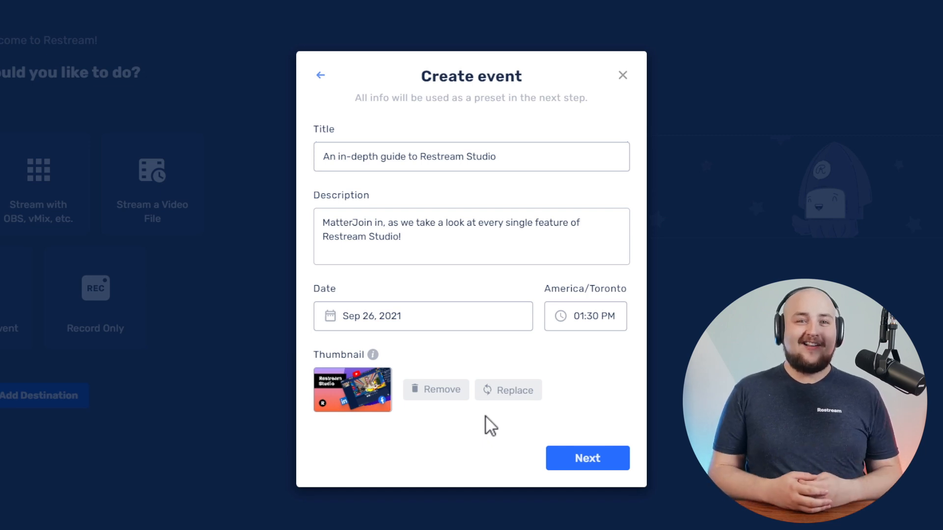
pyautogui.click(624, 464)
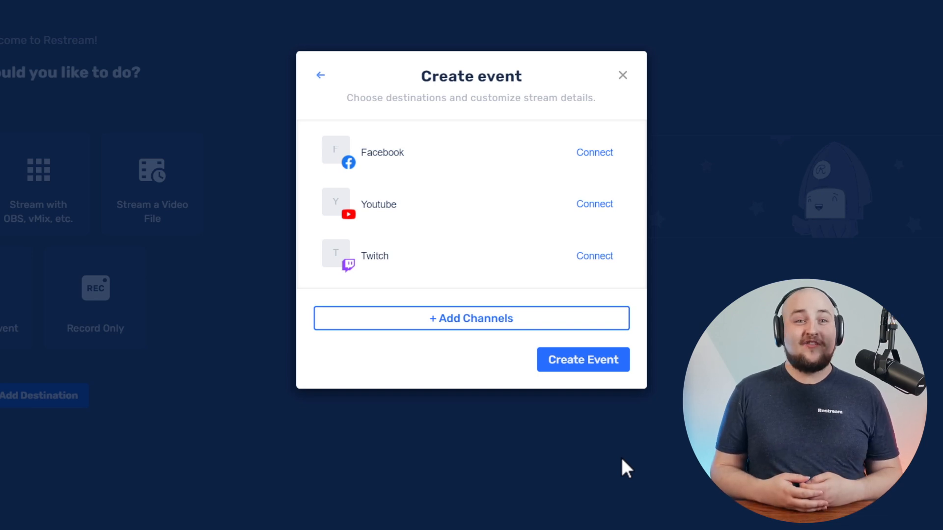
pyautogui.click(398, 319)
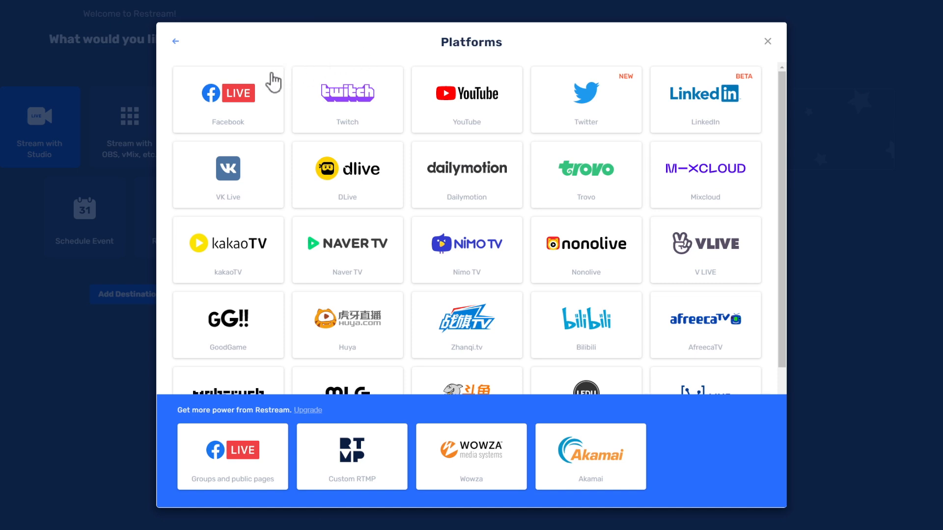
# - Connect a Facebook destination, exclude the Restream.io channel, create the event and finish guest invites
pyautogui.click(270, 82)
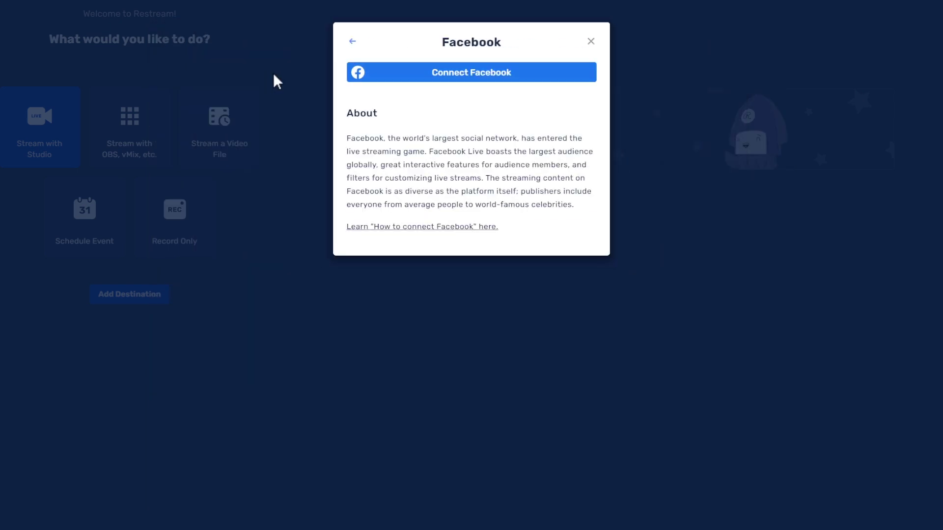
pyautogui.click(593, 72)
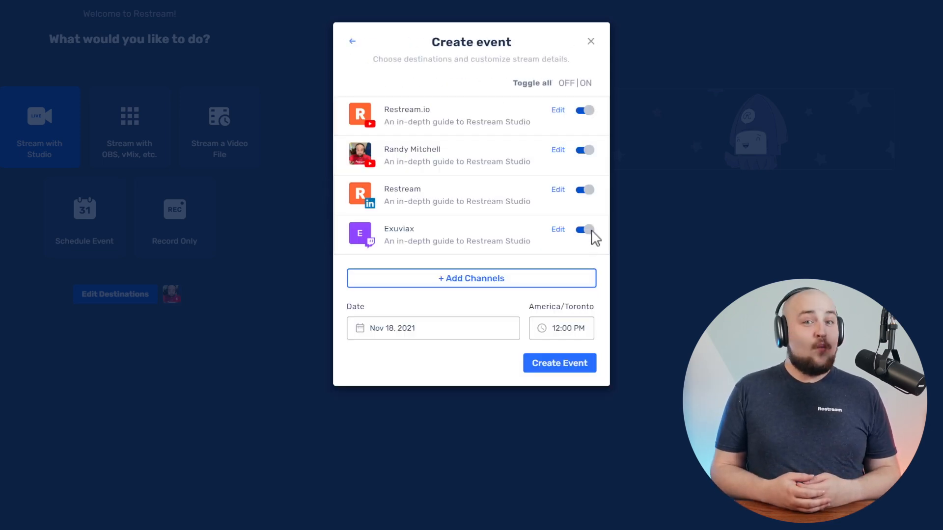
pyautogui.click(589, 112)
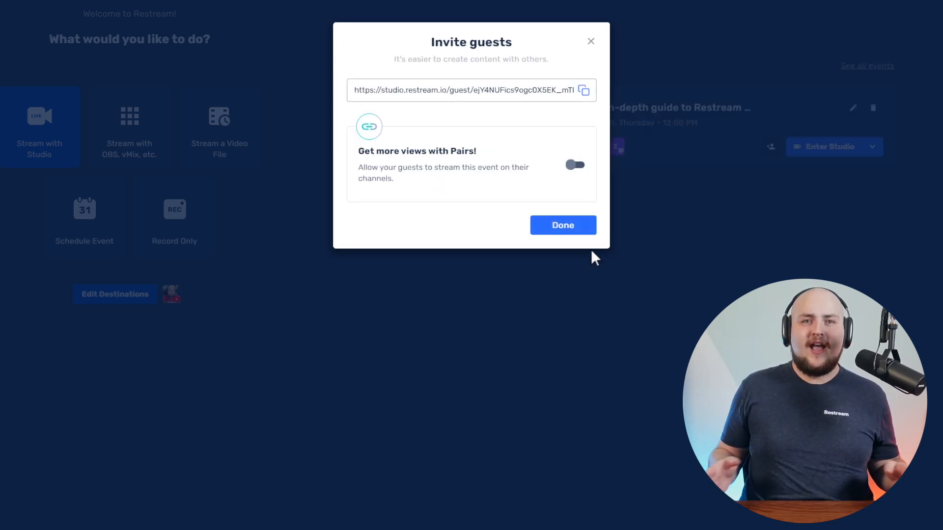
pyautogui.click(562, 224)
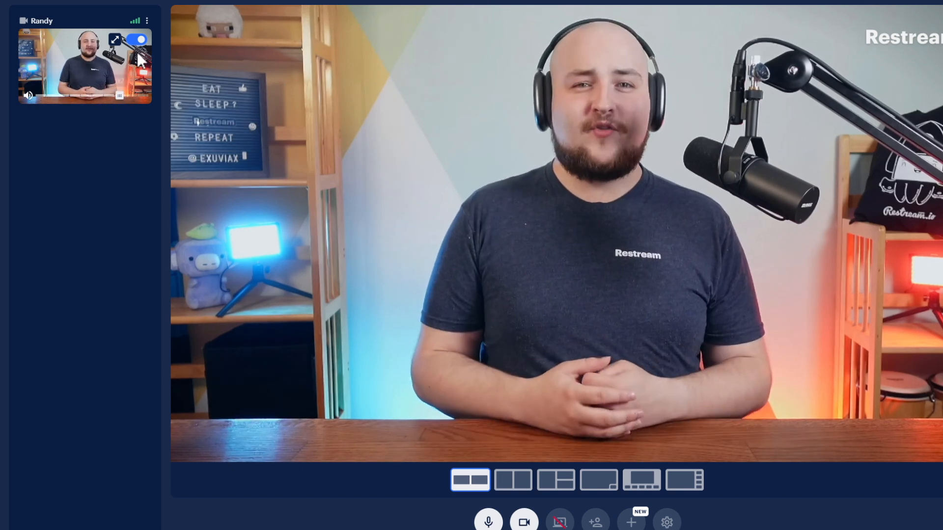
# - Set the face picture as the participant's avatar from the tile's options menu
pyautogui.click(147, 21)
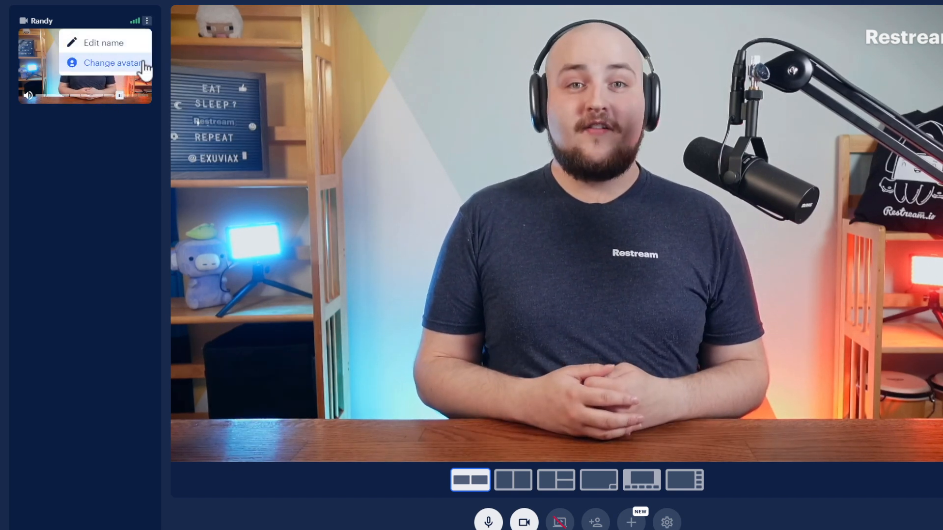
pyautogui.click(113, 63)
pyautogui.click(536, 130)
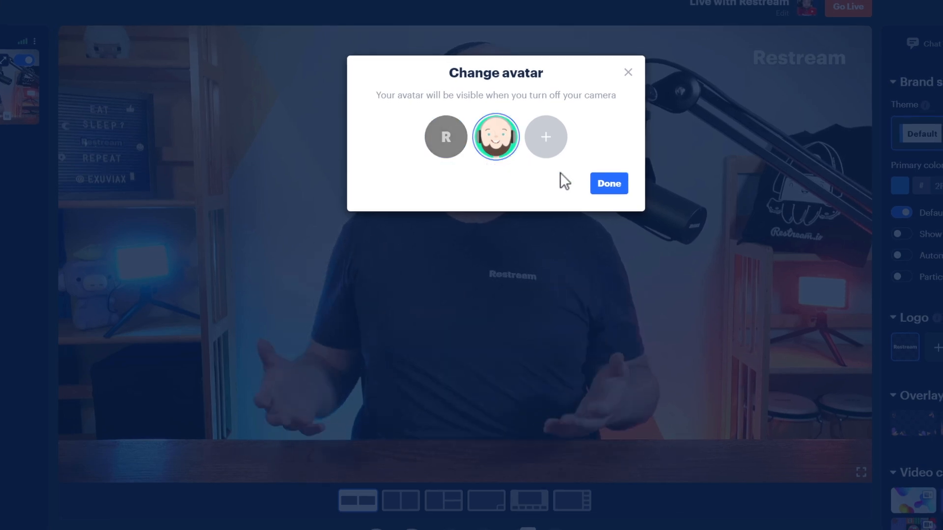
pyautogui.click(648, 176)
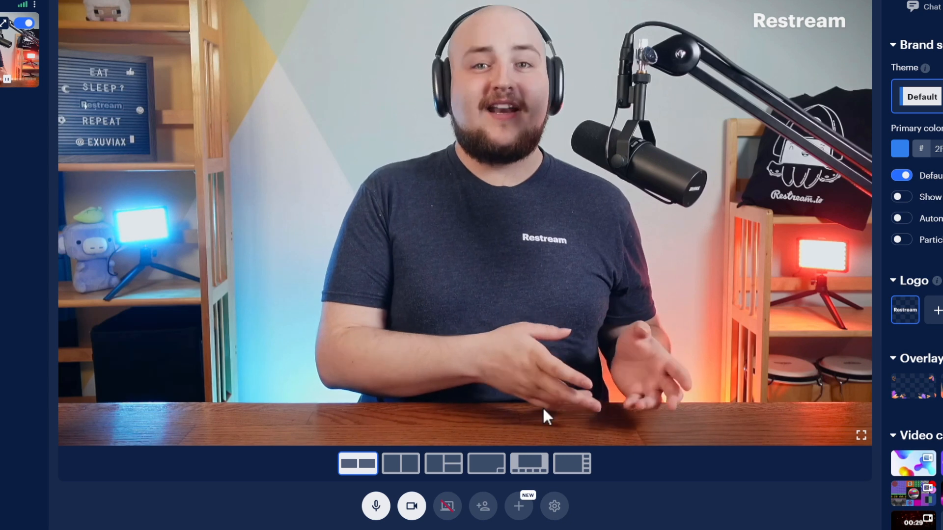
# - Try the letterboxed and full-stage layouts and toggle the camera off and back on
pyautogui.click(529, 465)
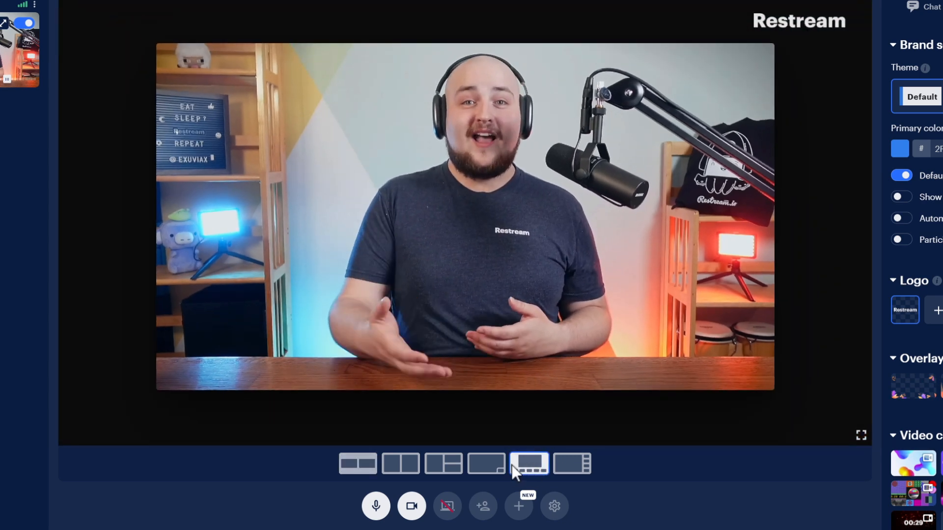
pyautogui.click(358, 464)
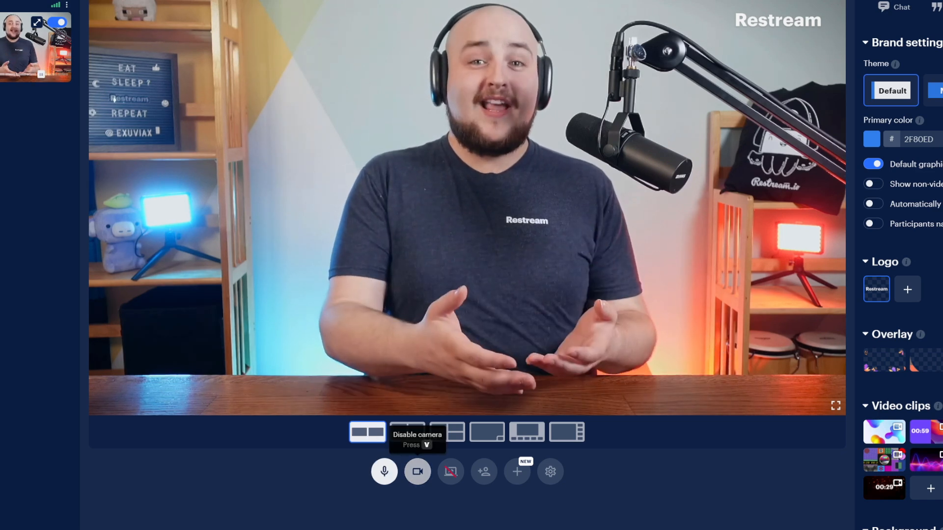
pyautogui.click(417, 472)
pyautogui.click(418, 472)
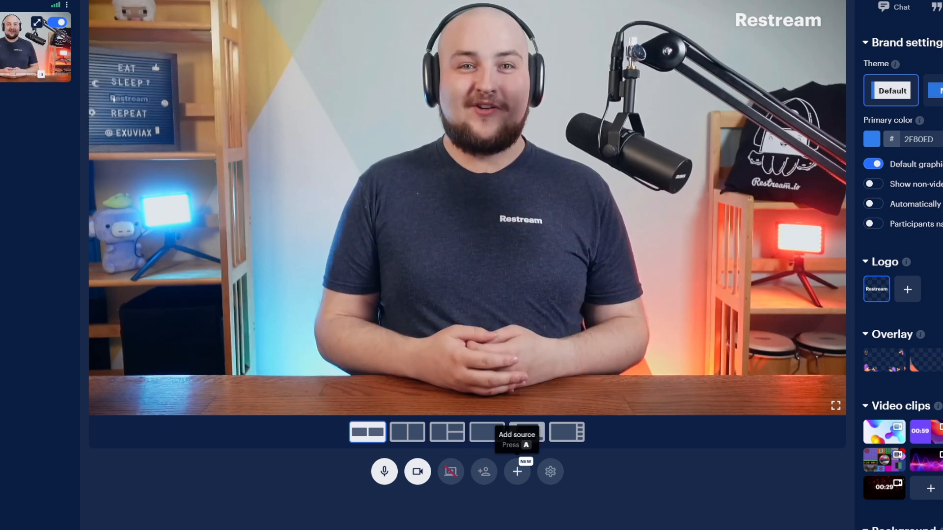
pyautogui.click(517, 471)
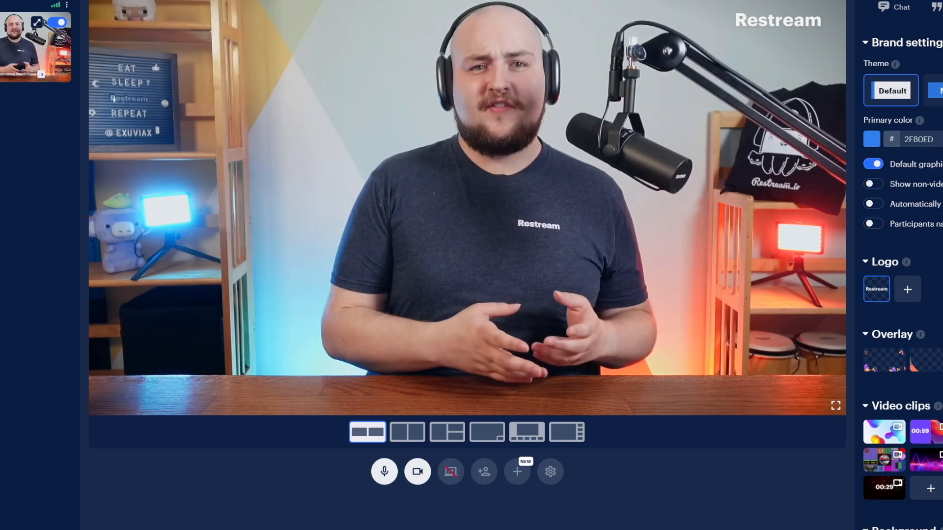
# - Enable echo cancellation, noise suppression and high-resolution audio, set quality to Full HD 1080p, and get the guest invite link
pyautogui.click(550, 472)
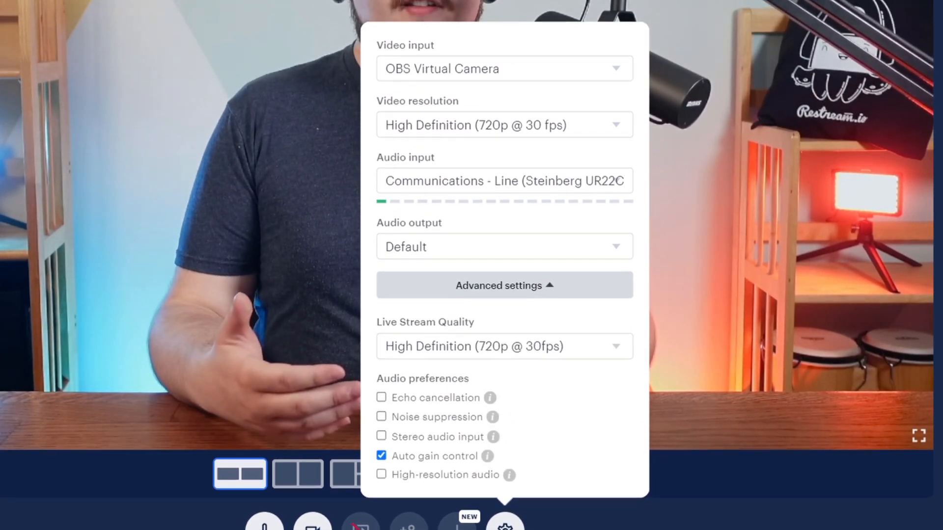
pyautogui.click(381, 397)
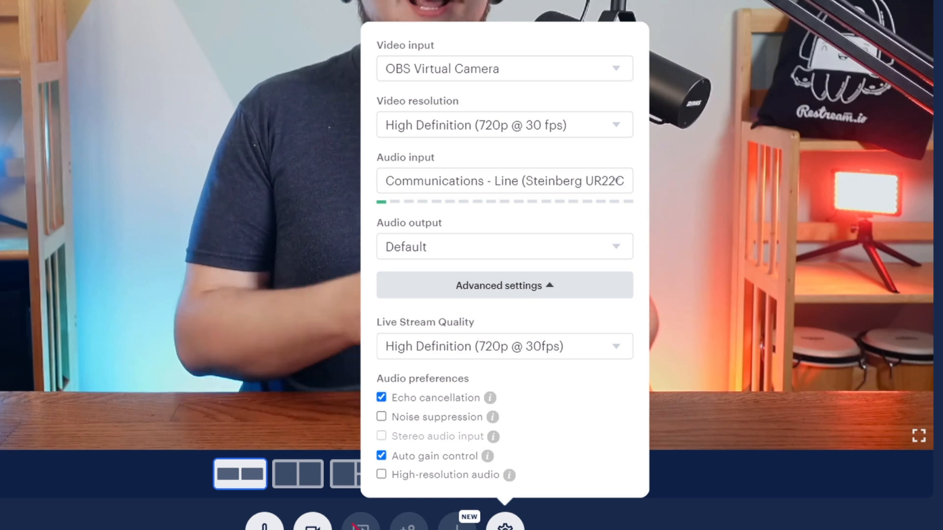
pyautogui.click(381, 417)
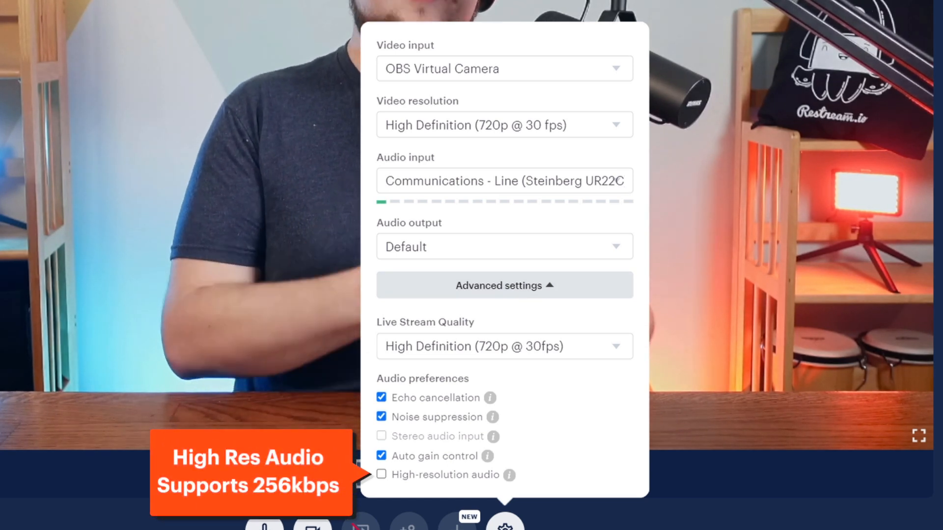
pyautogui.click(381, 475)
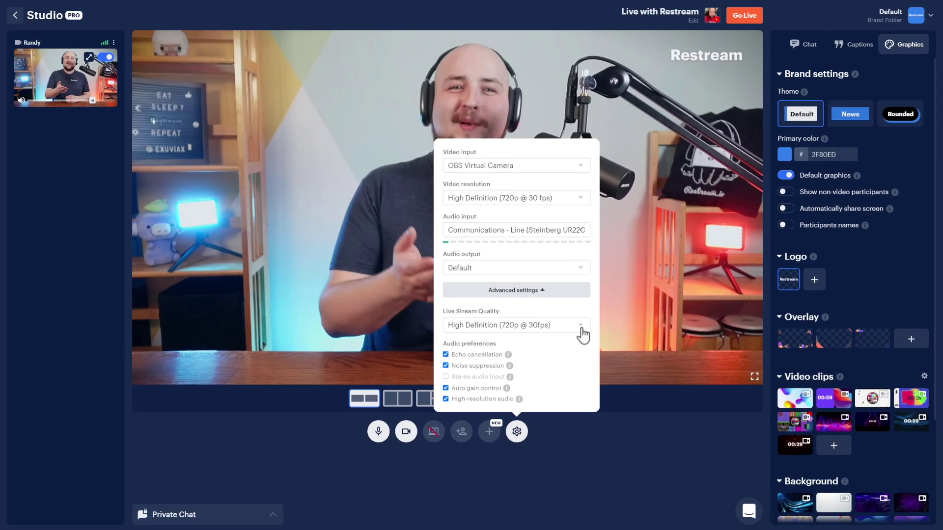
pyautogui.click(582, 326)
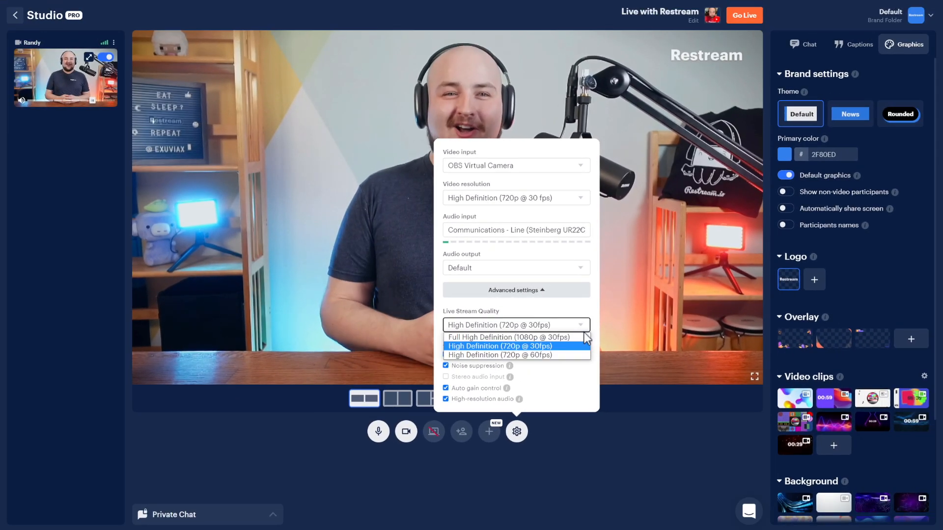
pyautogui.click(567, 338)
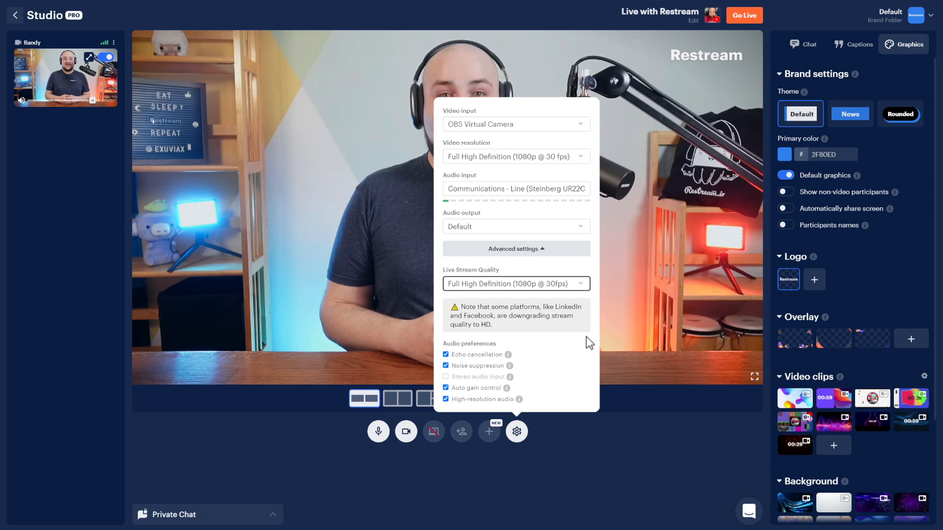
pyautogui.click(517, 430)
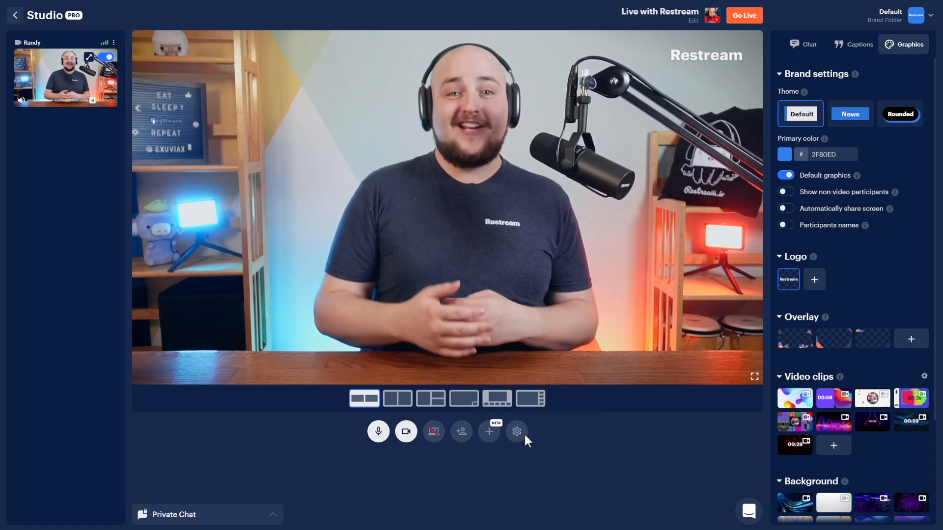
pyautogui.click(462, 431)
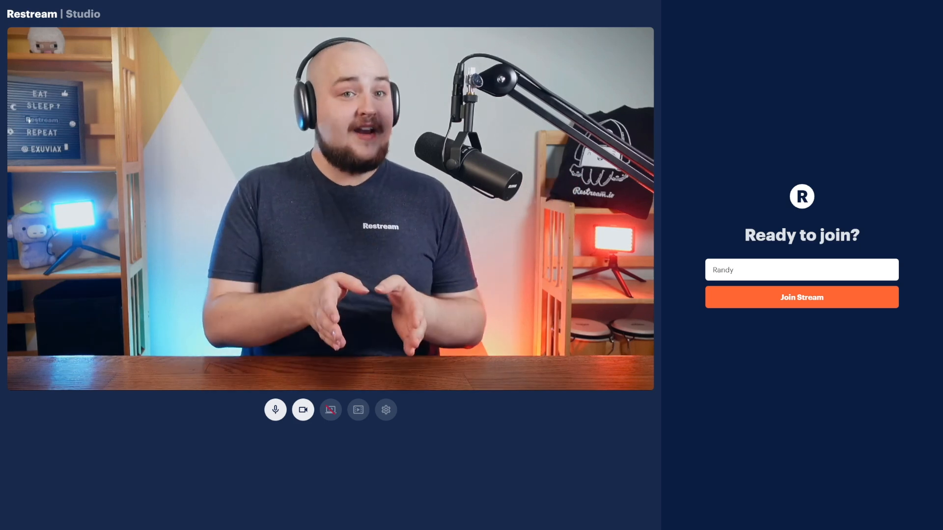
# - Join the stream as guest Randy and send a Hey greeting in the private chat
pyautogui.click(716, 299)
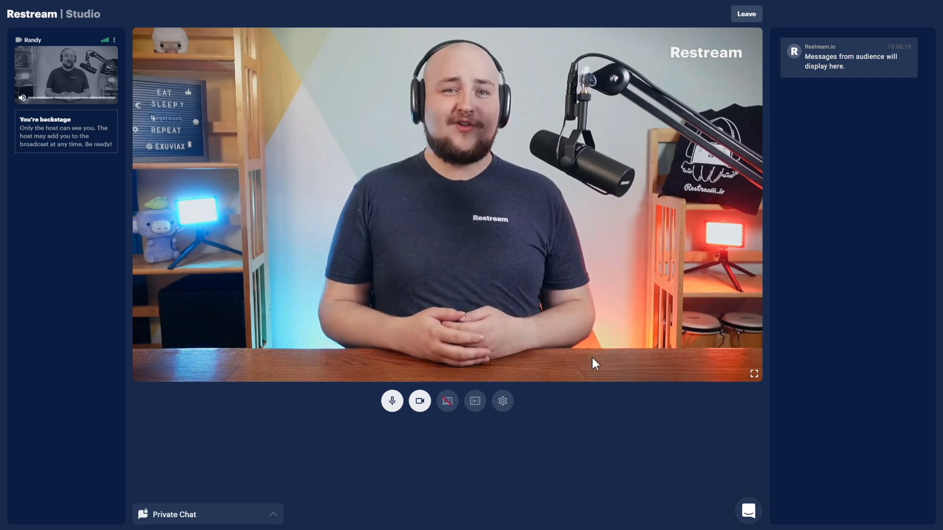
pyautogui.click(272, 515)
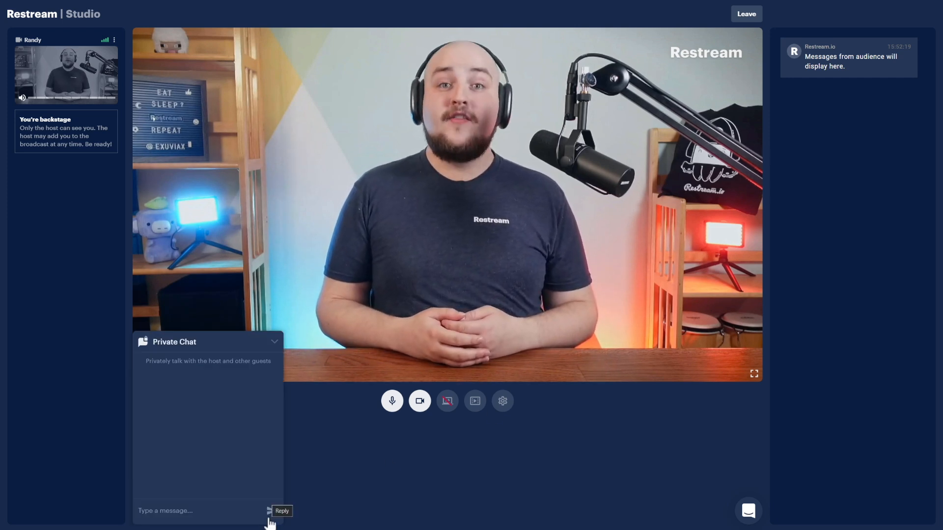
pyautogui.write('Hey')
pyautogui.press('Return')
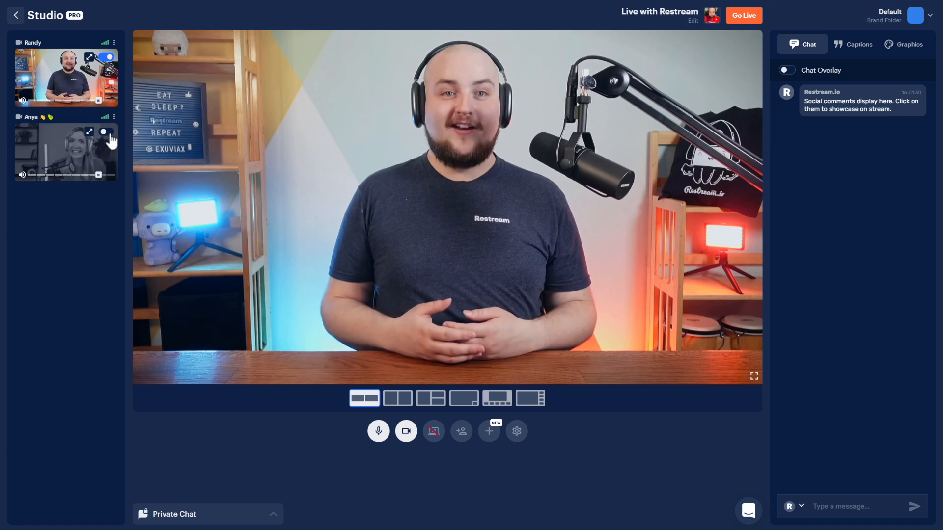
# - Bring the second guest on stage, solo her, restore the split and swap the two sides
pyautogui.click(108, 132)
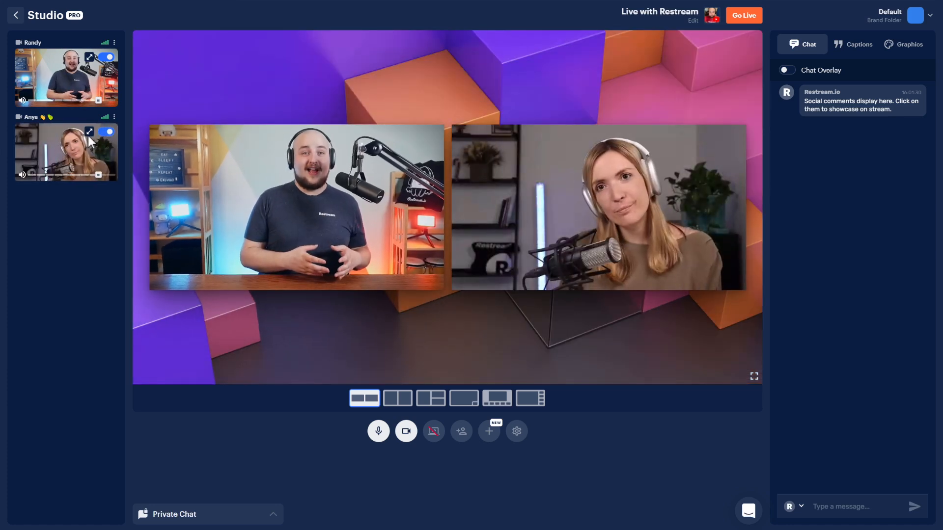
pyautogui.click(90, 134)
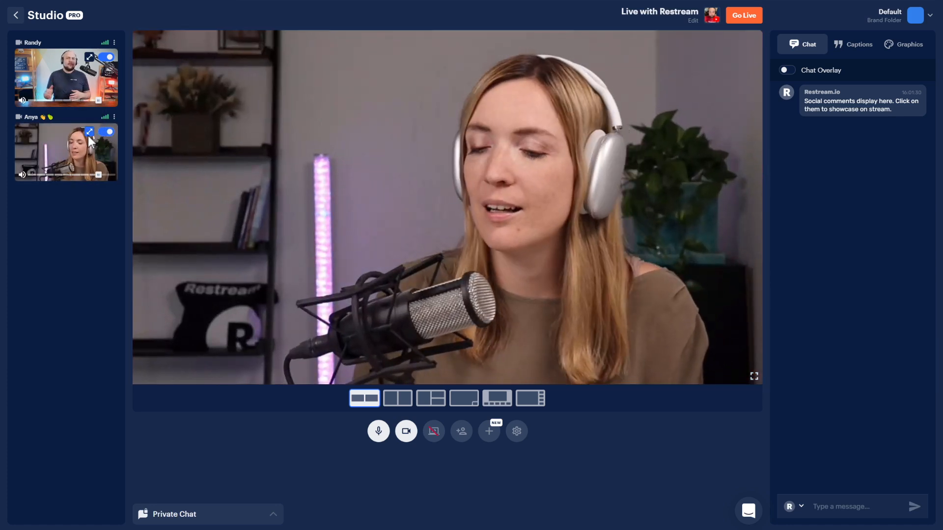
pyautogui.click(90, 134)
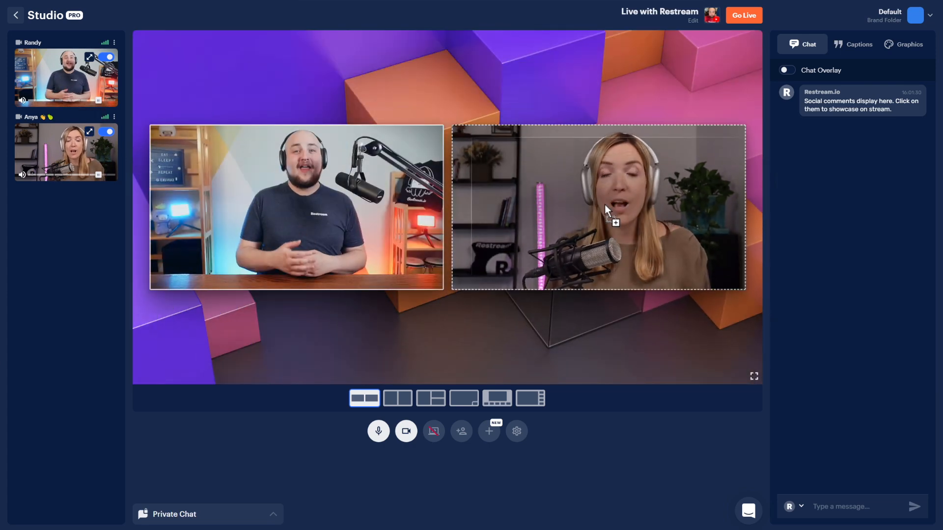
pyautogui.moveTo(295, 214); pyautogui.dragTo(588, 240)
# - Try the cinema, picture-in-picture and side-by-side layouts, take the guest off stage and turn on the chat overlay
pyautogui.click(498, 398)
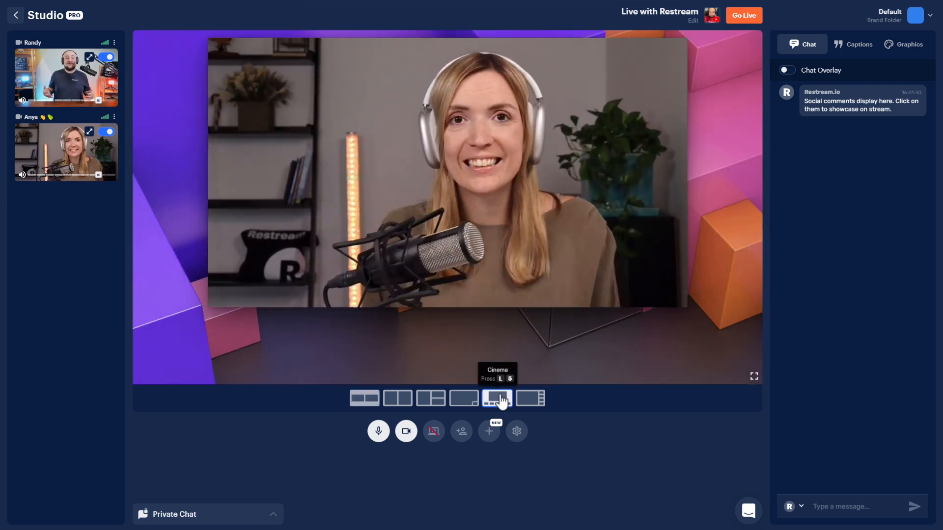
pyautogui.click(463, 399)
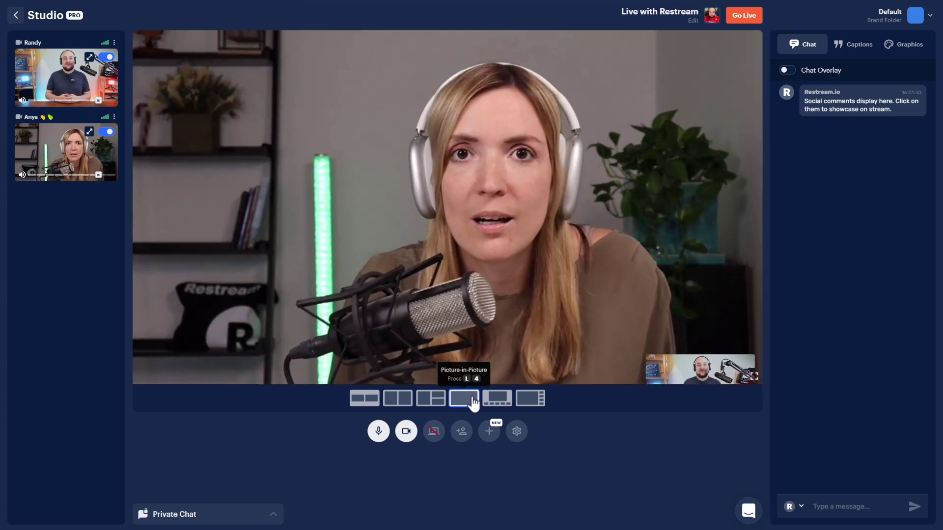
pyautogui.click(365, 399)
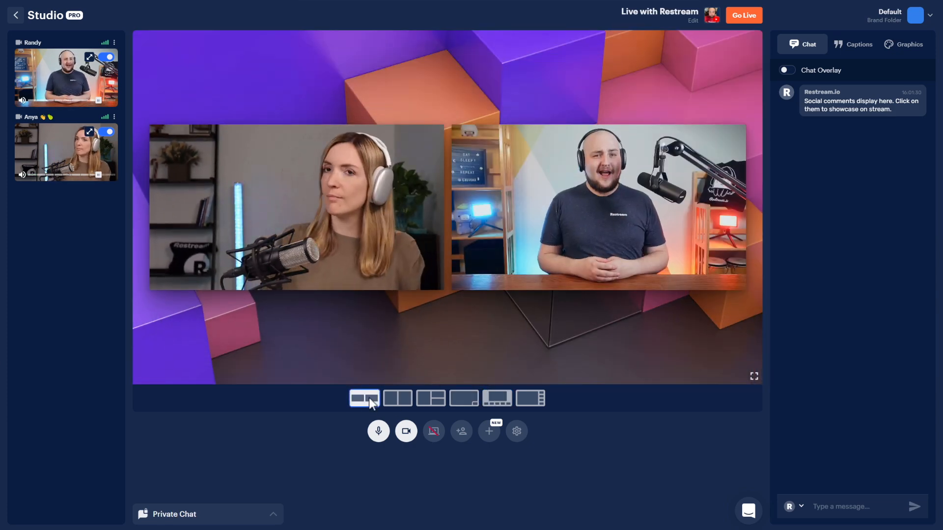
pyautogui.click(108, 133)
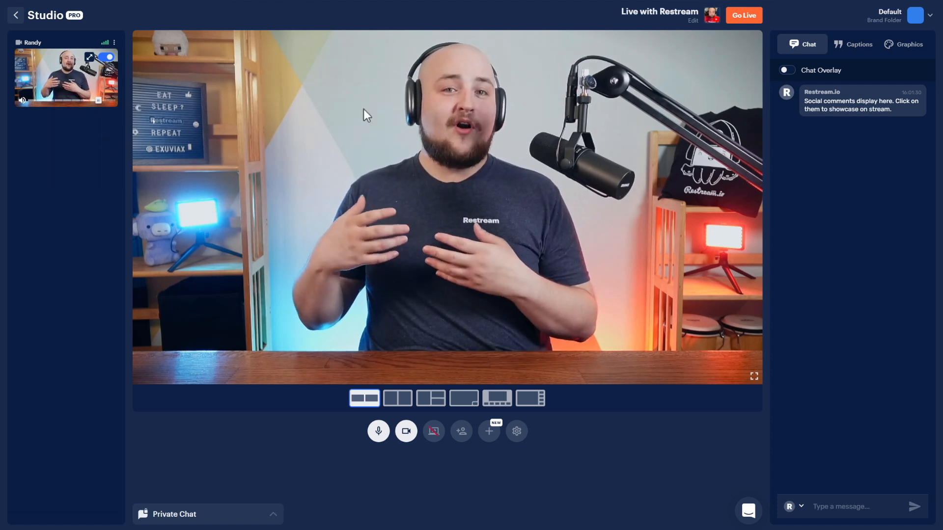
pyautogui.click(787, 70)
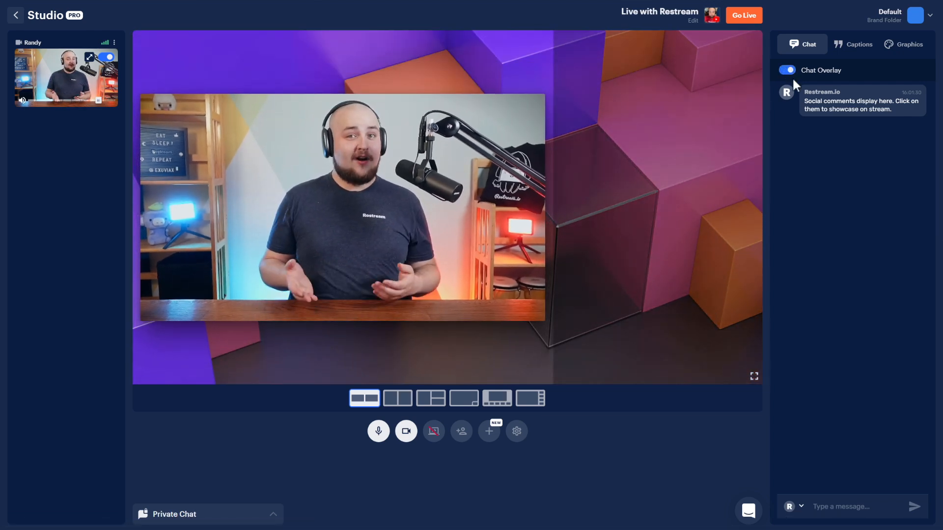
# - Showcase then hide the sample chat comment and switch the chat overlay off
pyautogui.click(803, 106)
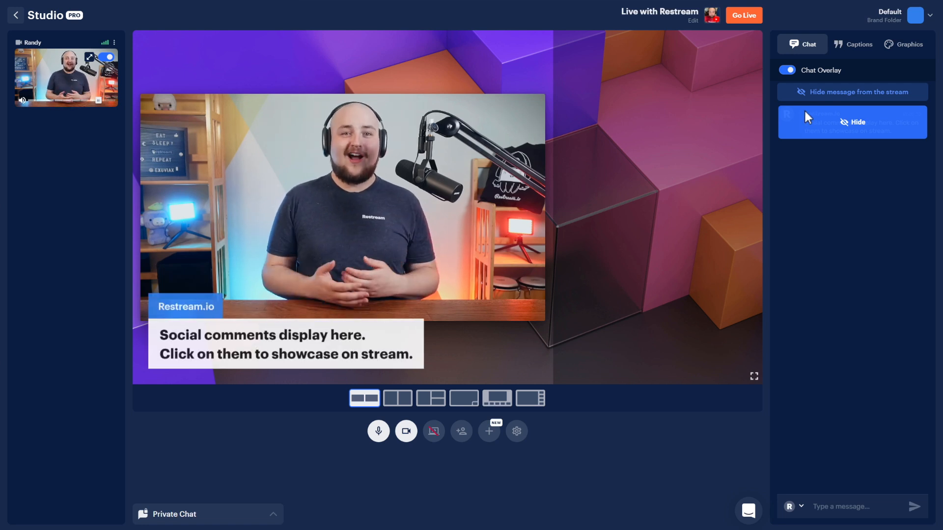
pyautogui.click(798, 96)
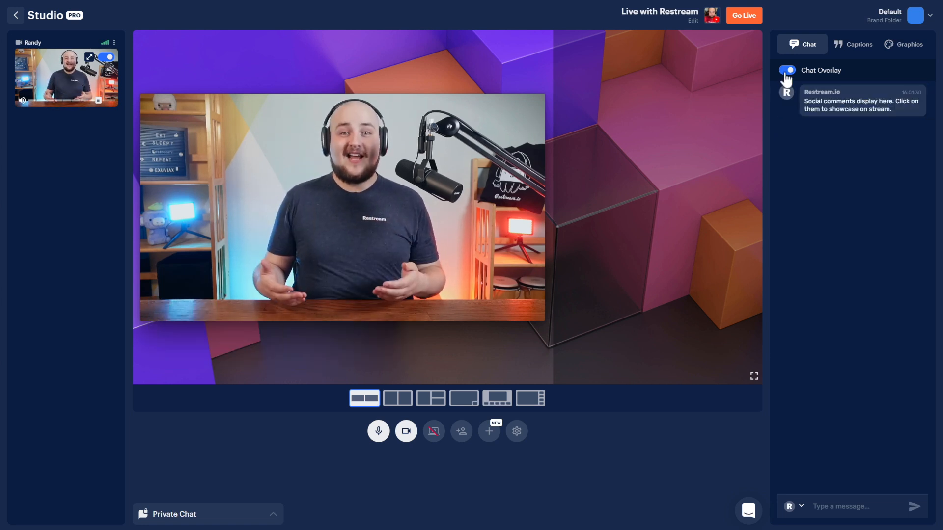
pyautogui.click(784, 71)
pyautogui.click(852, 40)
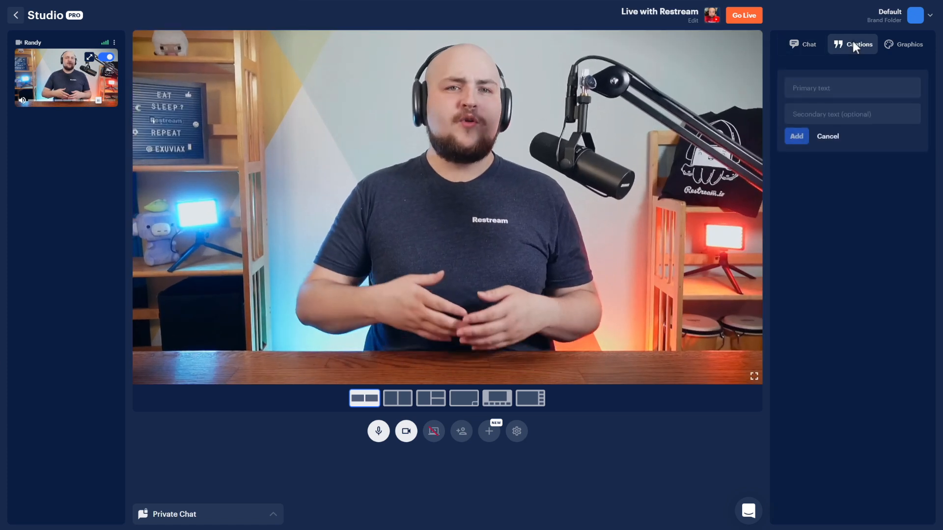
# - Add a Welcome to Creator Spotlight caption with the suggested chat prompt line and show it on stream
pyautogui.click(801, 89)
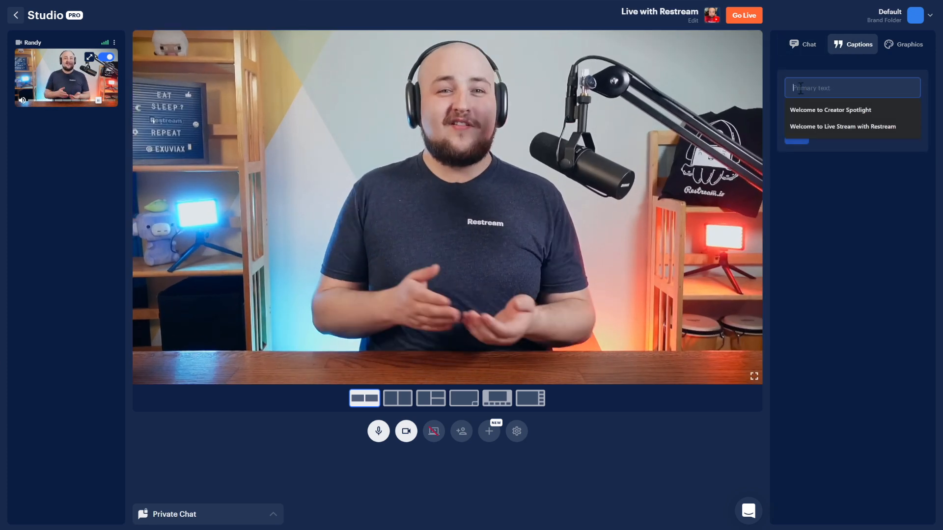
pyautogui.click(807, 114)
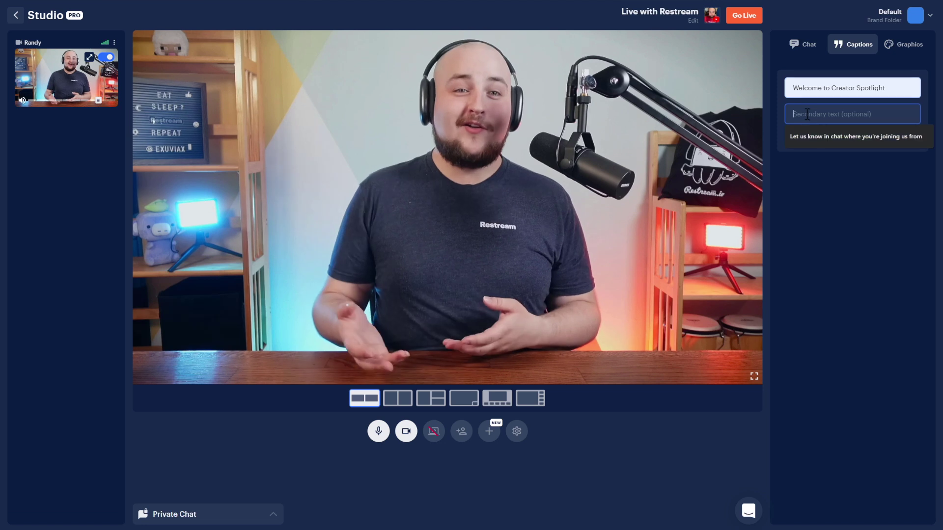
pyautogui.click(810, 139)
pyautogui.click(797, 144)
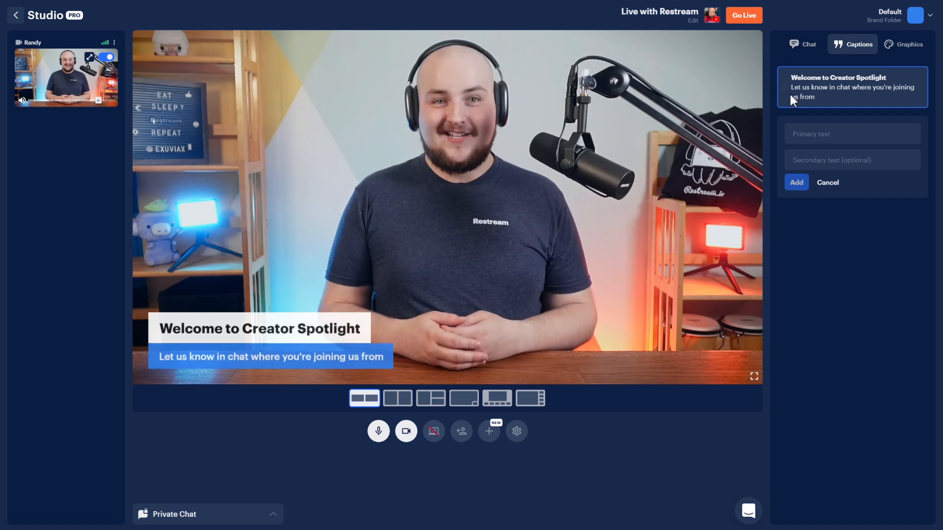
pyautogui.moveTo(853, 87)
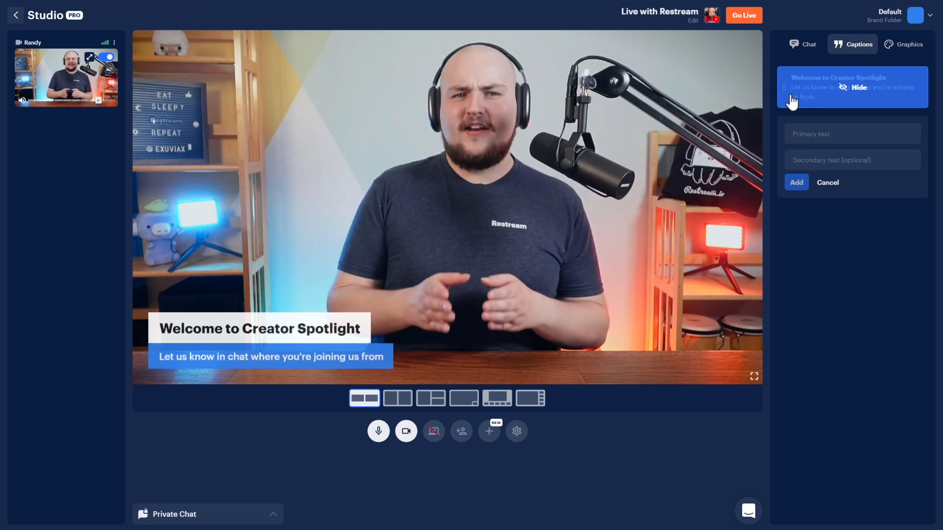
pyautogui.click(792, 100)
pyautogui.click(904, 46)
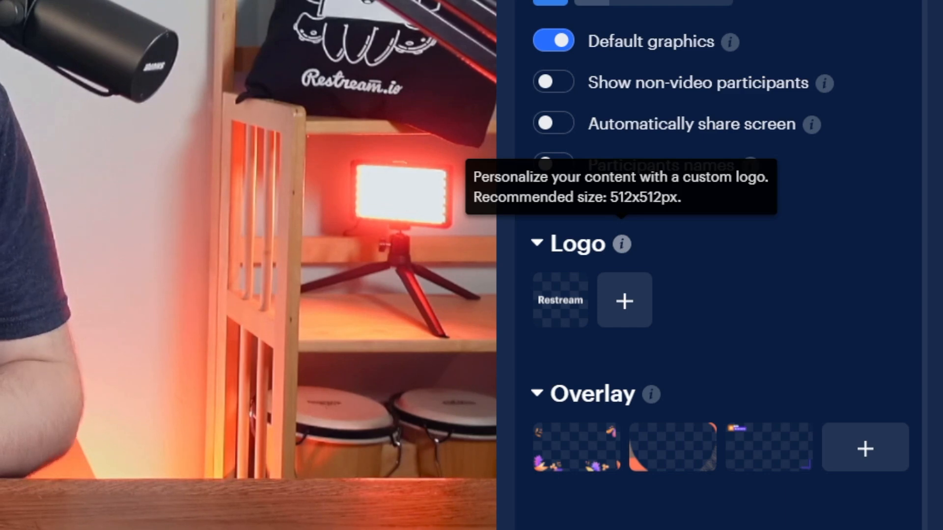
pyautogui.scroll(-5, 722, 296)
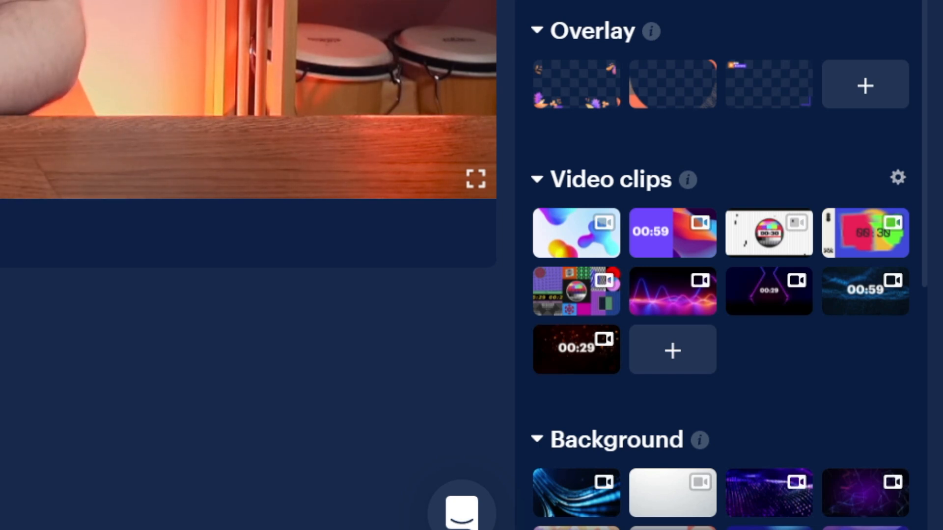
pyautogui.scroll(-5, 723, 296)
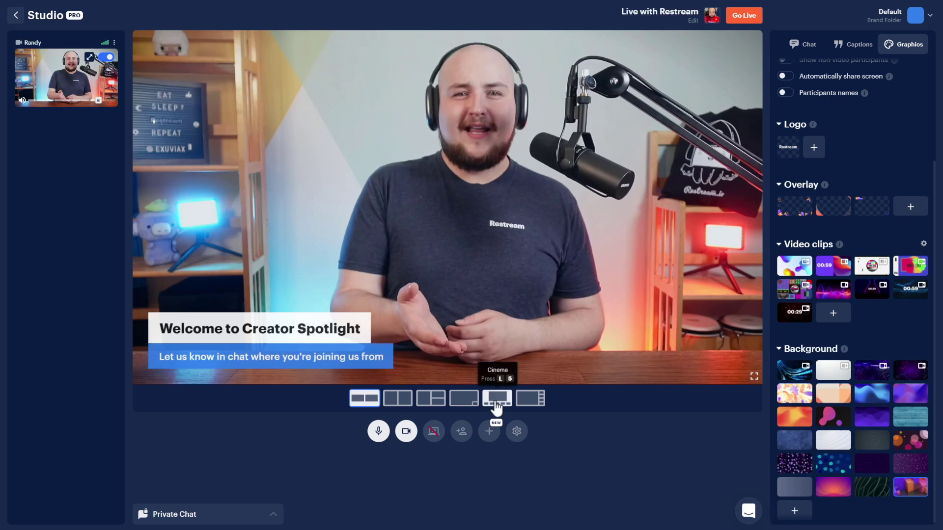
# - Switch to the cinema layout, remove the purple background and apply the animated blue one
pyautogui.click(496, 399)
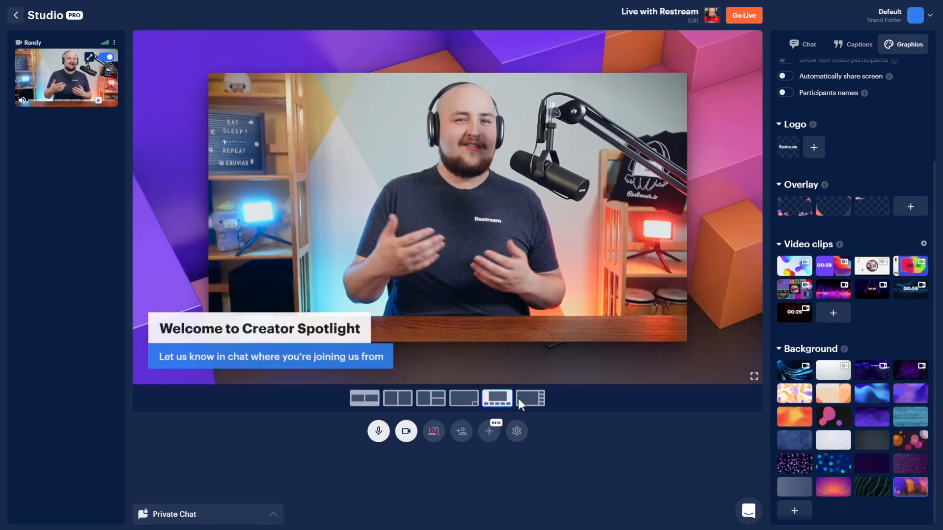
pyautogui.click(795, 376)
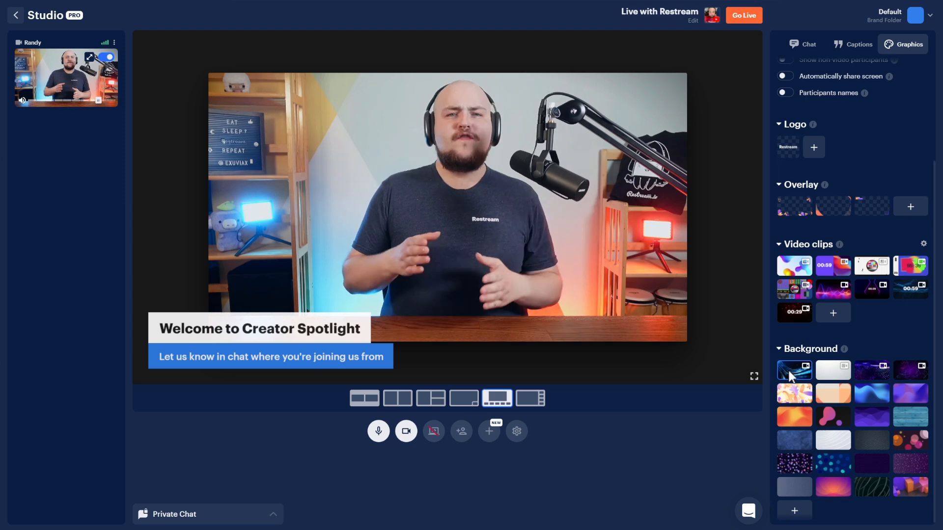
pyautogui.click(794, 371)
pyautogui.scroll(5, 790, 374)
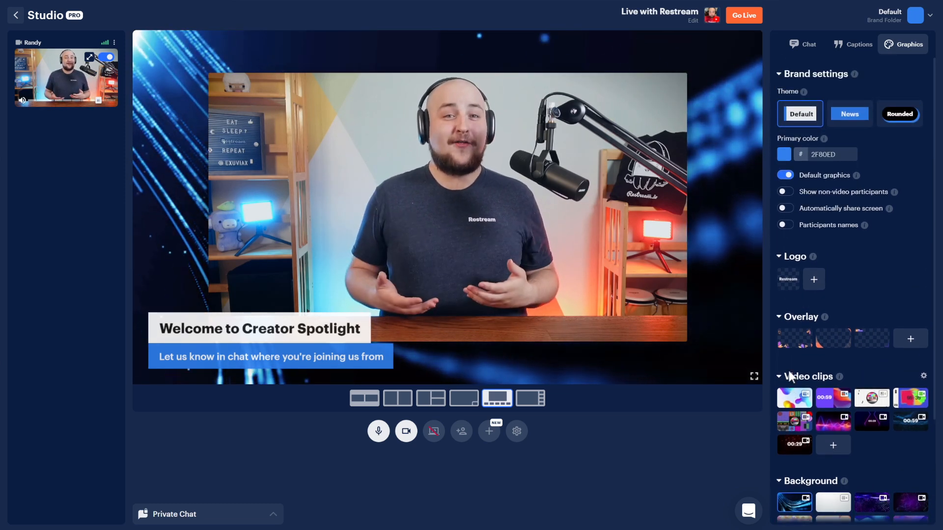
# - Apply the News theme with red primary colour ED2F4D and collapse the brand settings
pyautogui.click(851, 114)
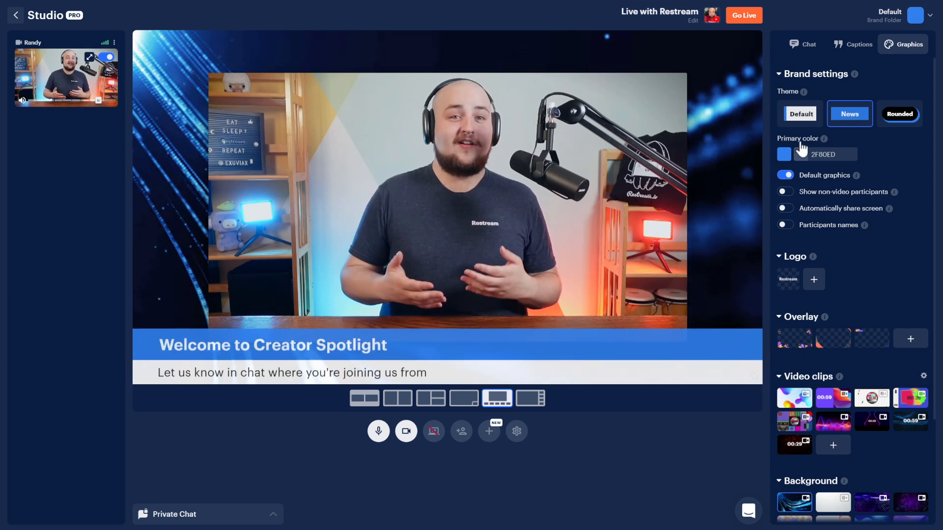
pyautogui.click(784, 155)
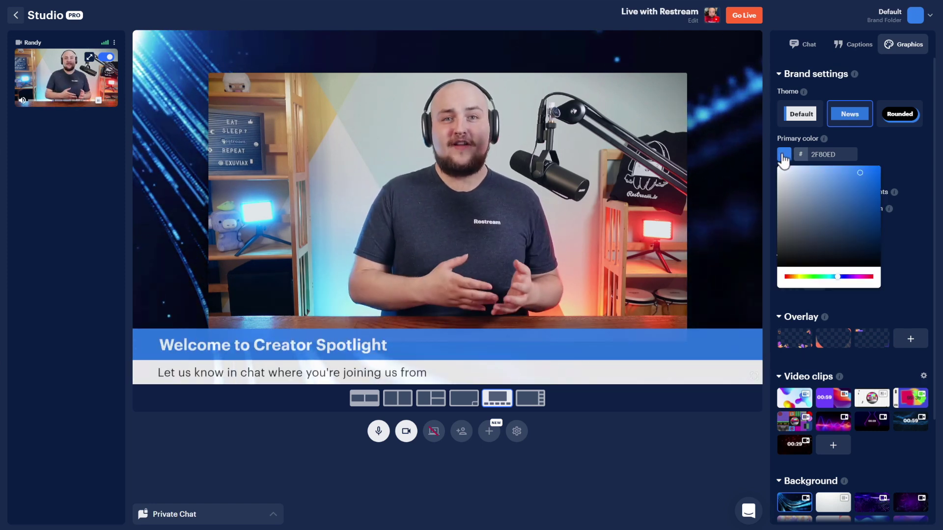
pyautogui.click(874, 278)
pyautogui.click(911, 310)
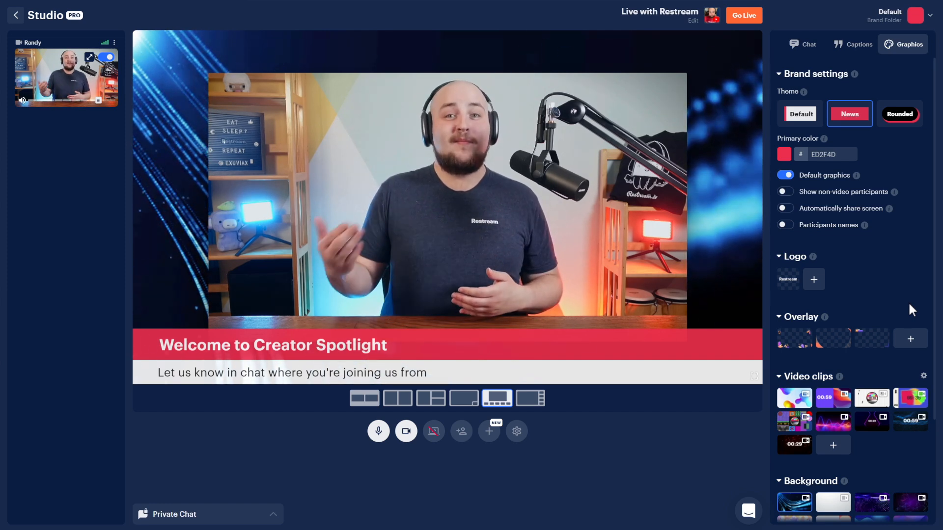
pyautogui.click(778, 74)
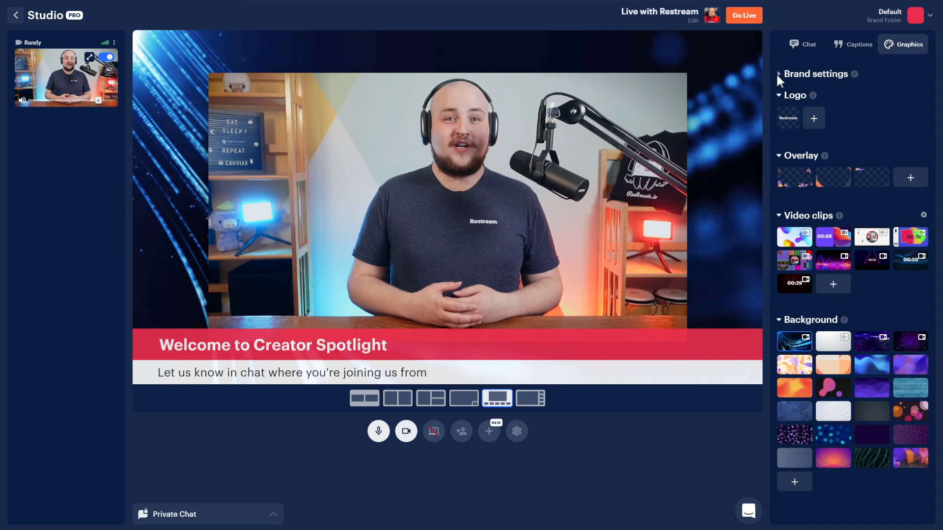
# - Switch to the Live Stream With Restream brand folder and bring up the stream details
pyautogui.click(933, 20)
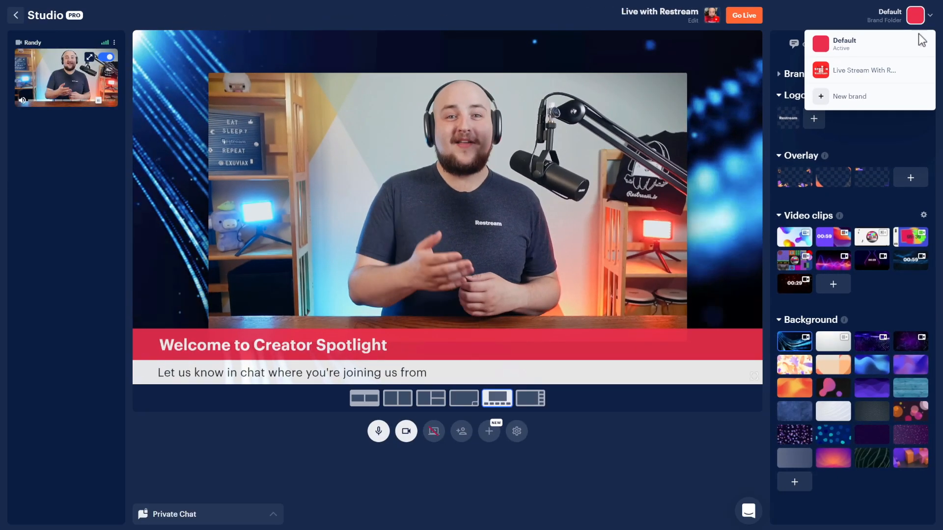
pyautogui.click(894, 74)
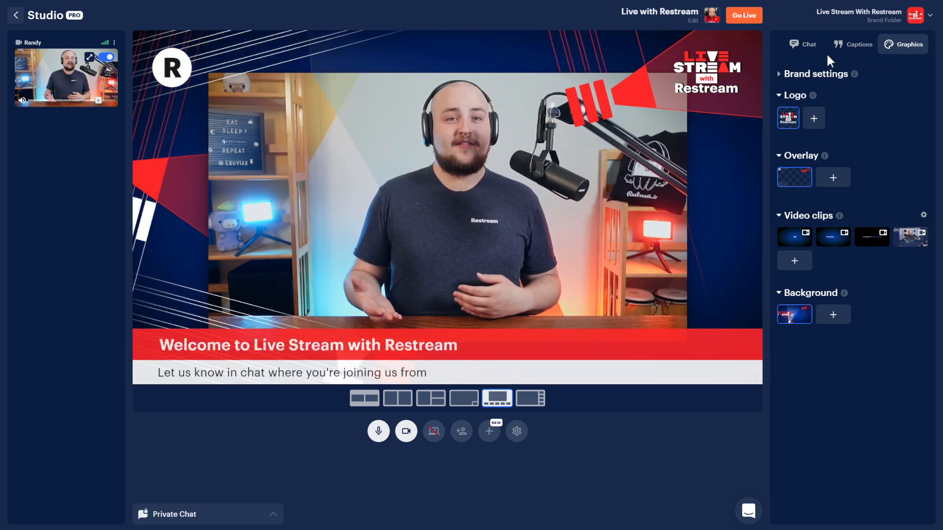
pyautogui.click(699, 18)
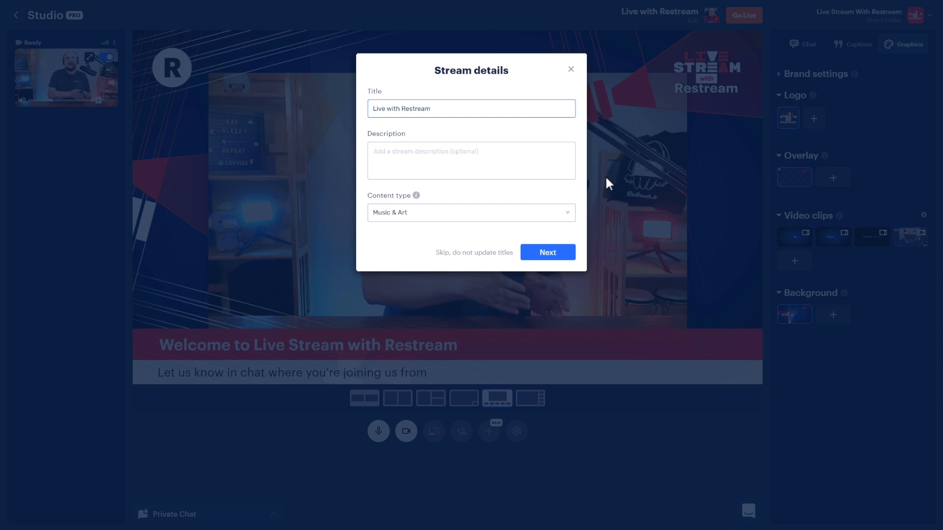
pyautogui.click(548, 252)
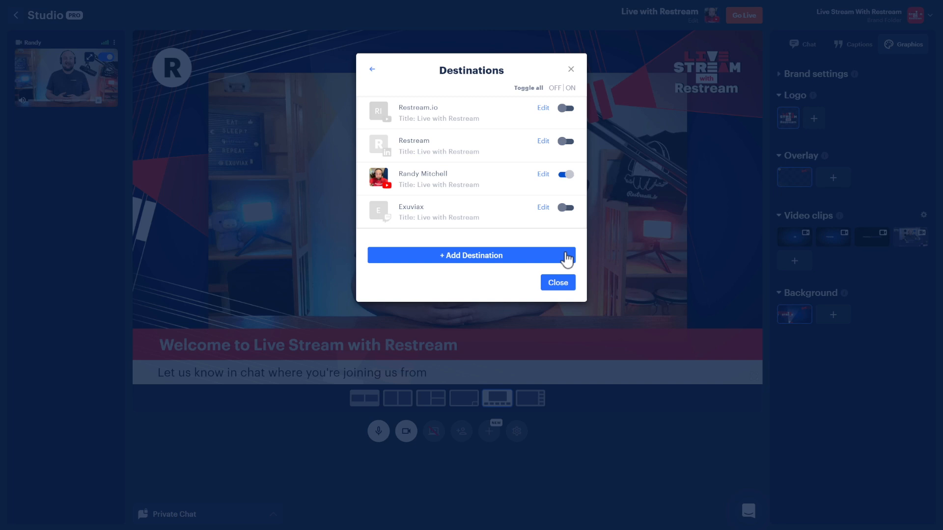
pyautogui.click(558, 282)
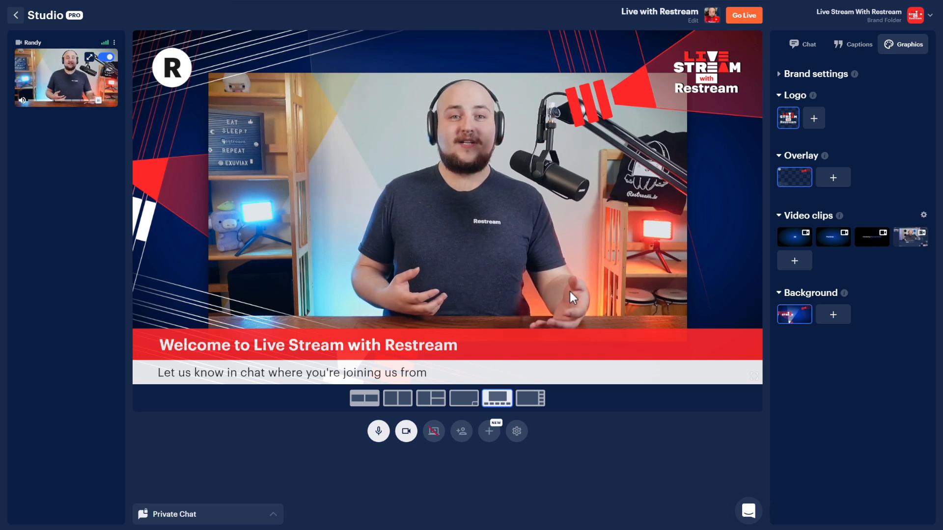
# - Play the countdown video clip on stage and go live
pyautogui.click(789, 236)
pyautogui.click(782, 232)
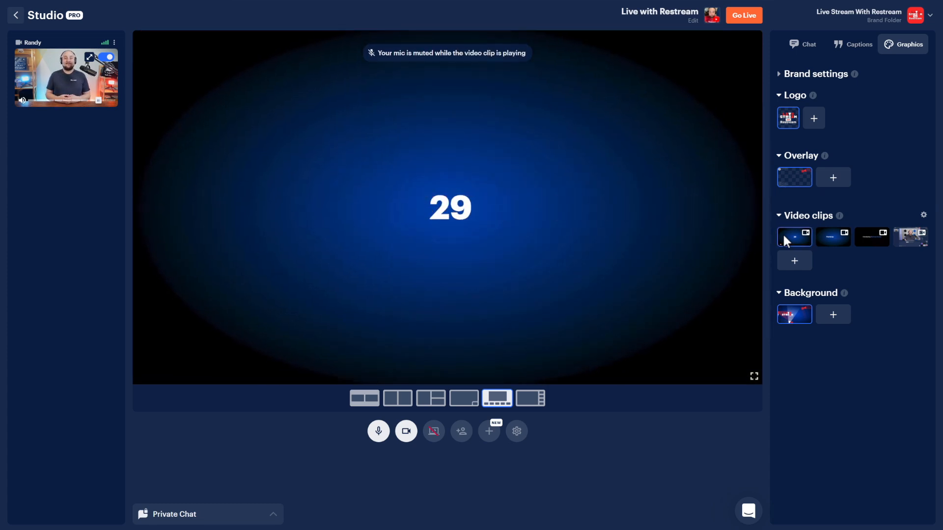
pyautogui.click(745, 15)
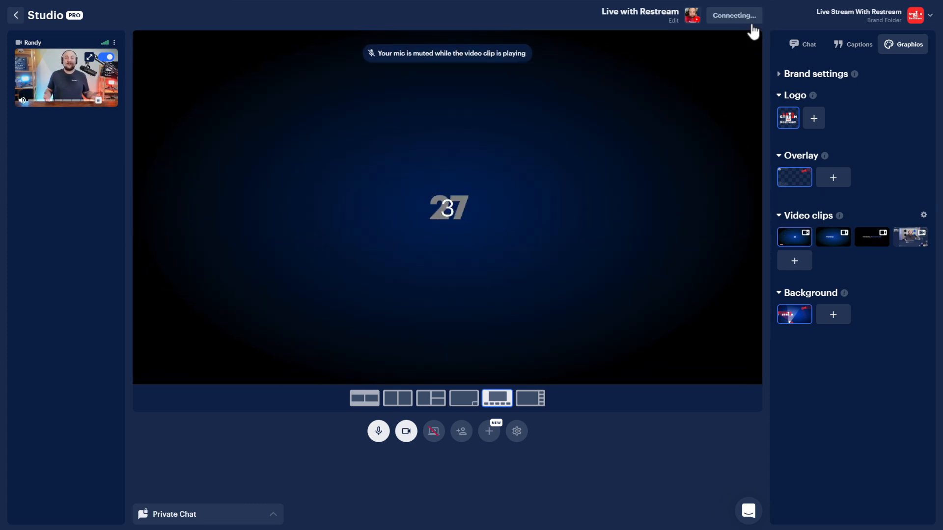